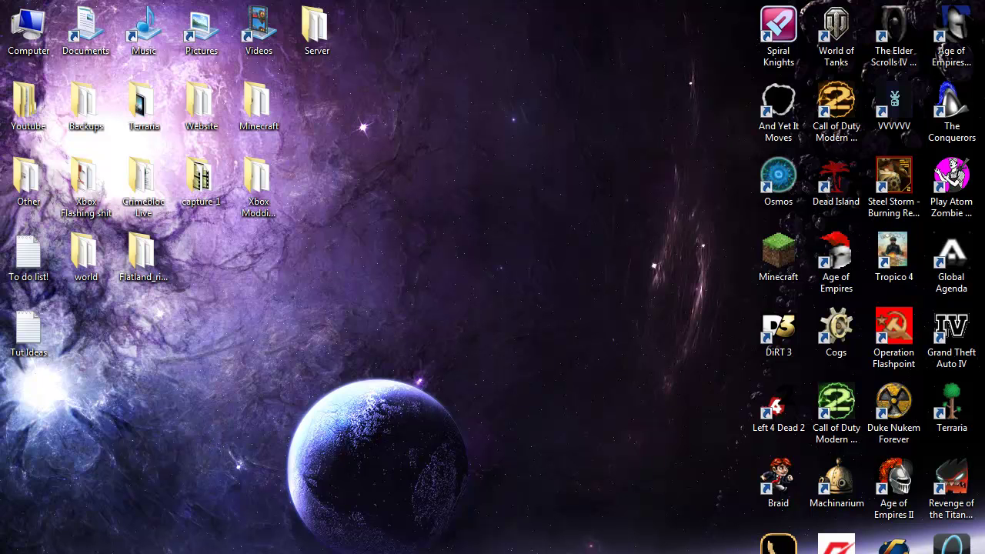
# Step: Launch XPort 360 from the Start menu, then search Start for 'cmd'
pyautogui.press('super')
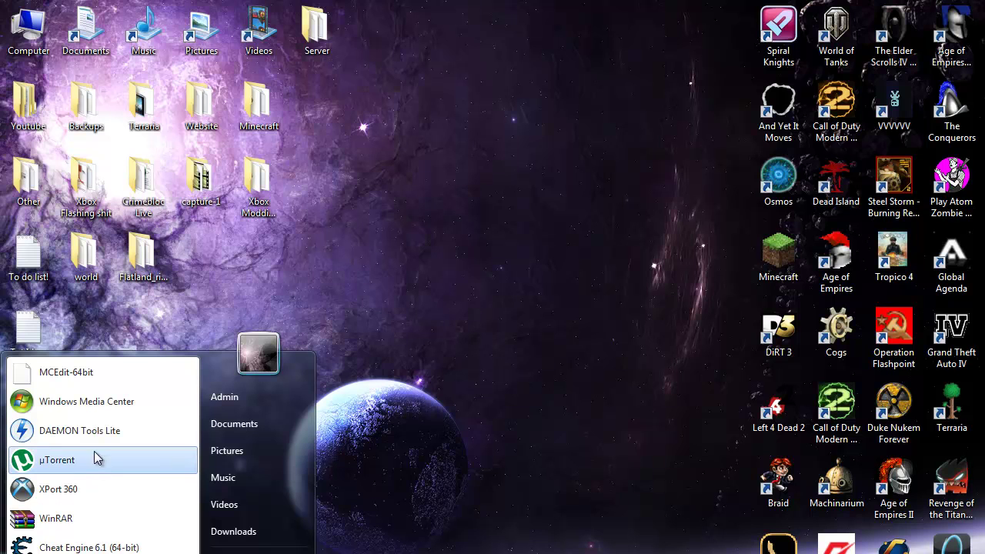
pyautogui.click(78, 484)
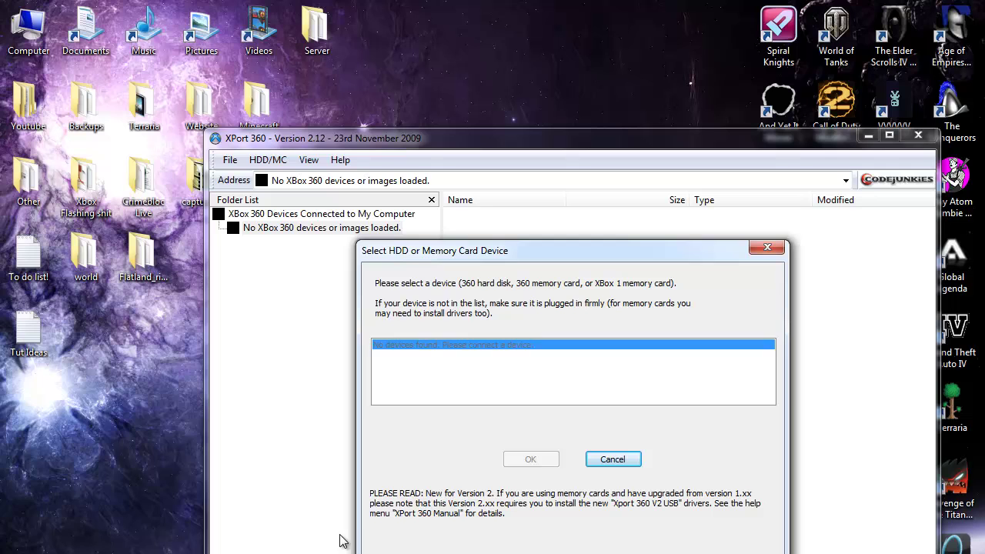
pyautogui.press('super')
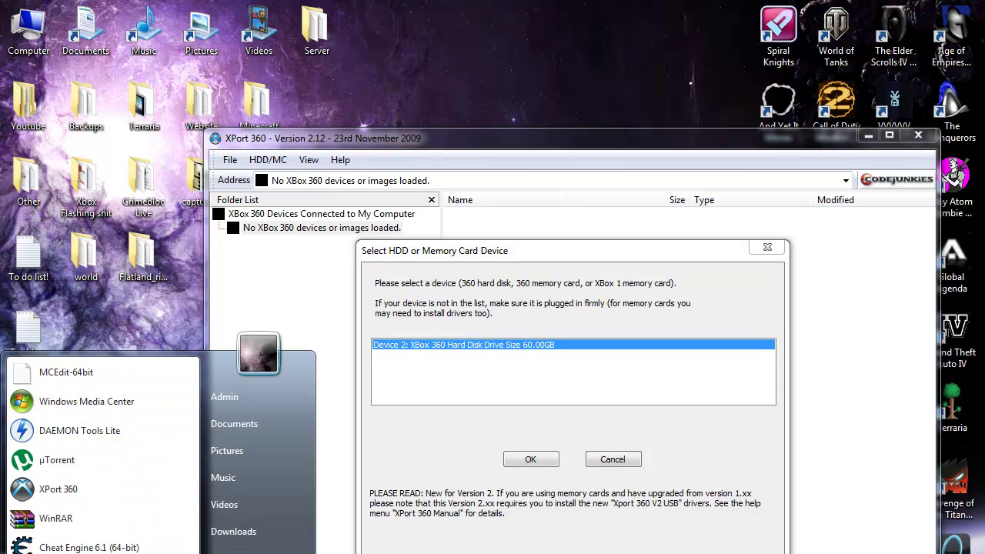
pyautogui.write('cmd')
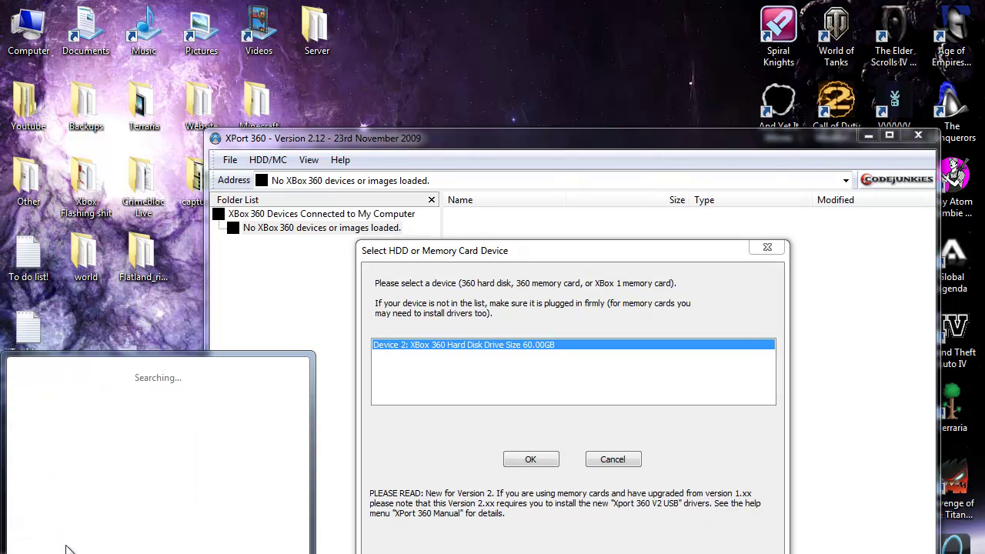
pyautogui.click(49, 396)
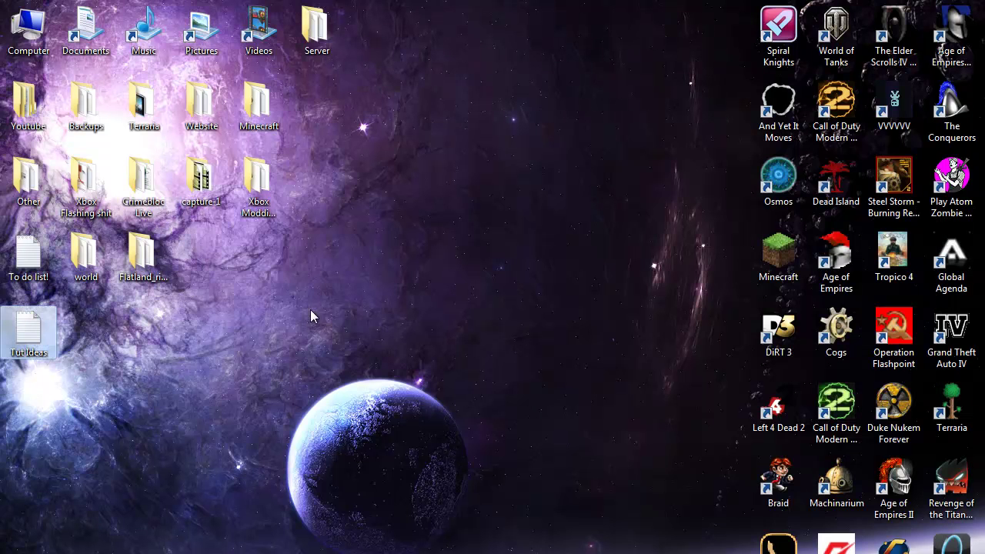
# Step: Open Xbox Modding Stuff > Driver San Francisco Save Editor and launch Driver San Francisco.exe
pyautogui.doubleClick(262, 189)
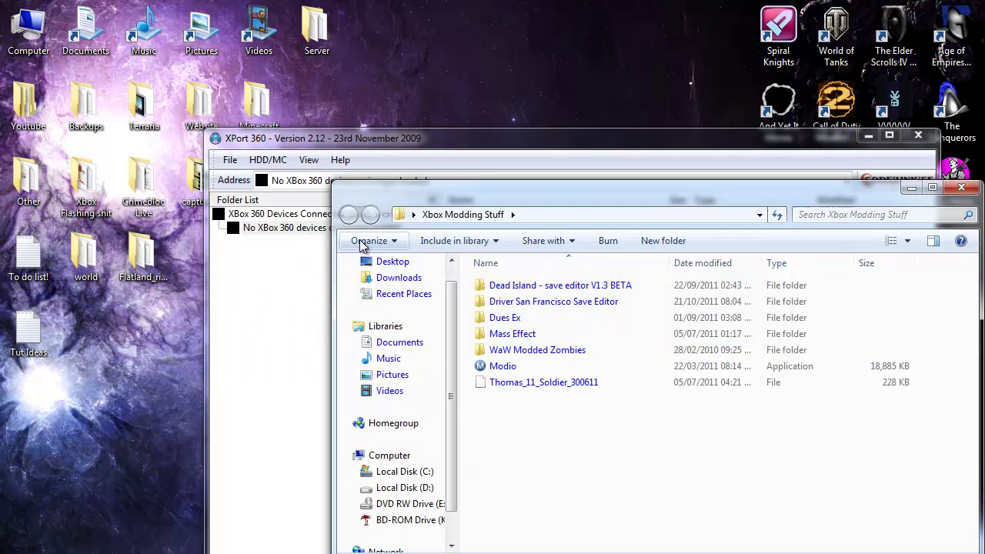
pyautogui.doubleClick(528, 301)
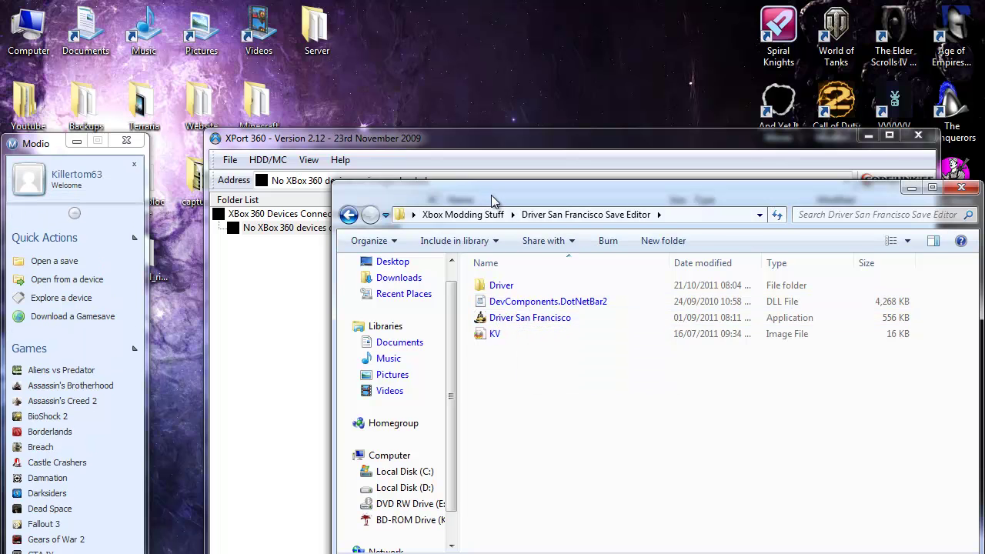
pyautogui.click(555, 410)
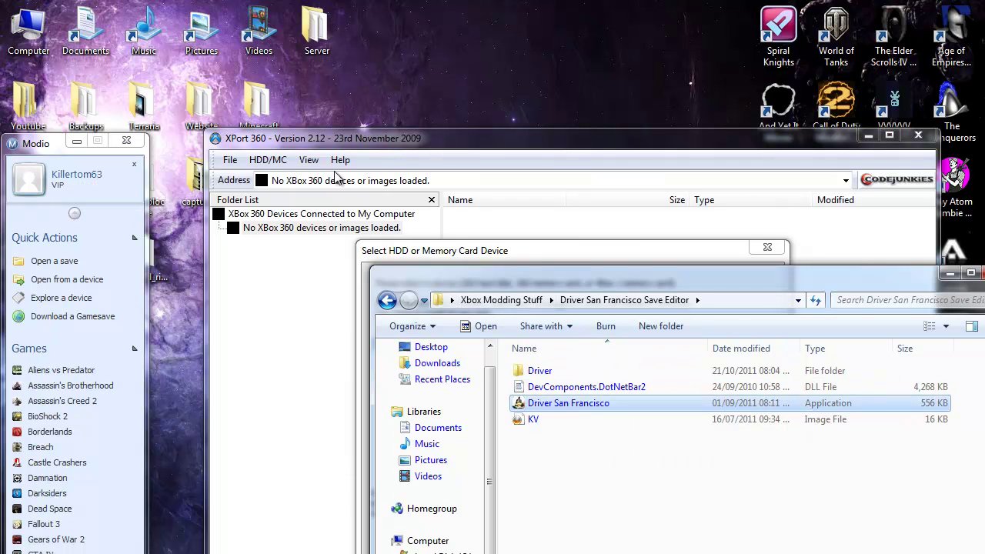
pyautogui.press('Return')
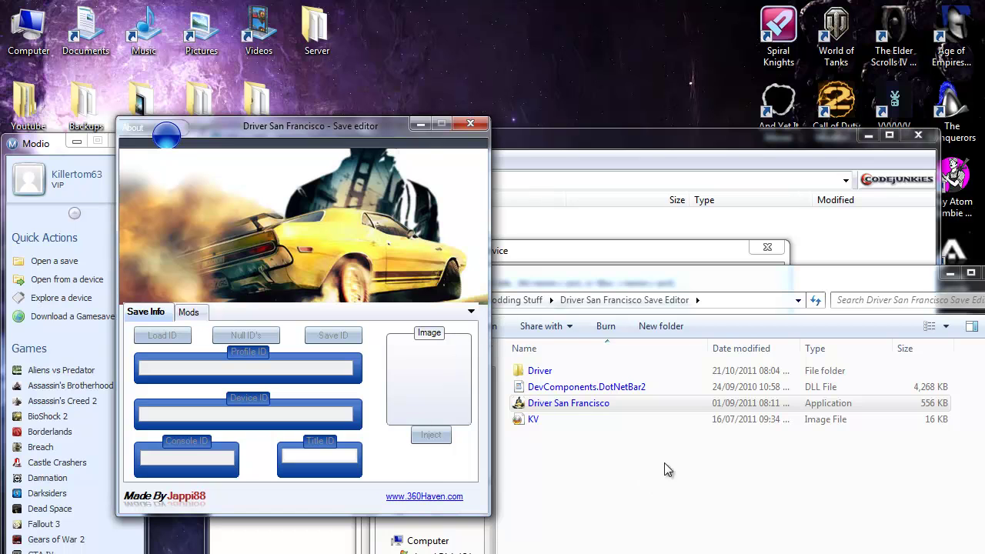
# Step: Minimize the Explorer, Modio and save editor windows
pyautogui.click(971, 273)
pyautogui.click(837, 300)
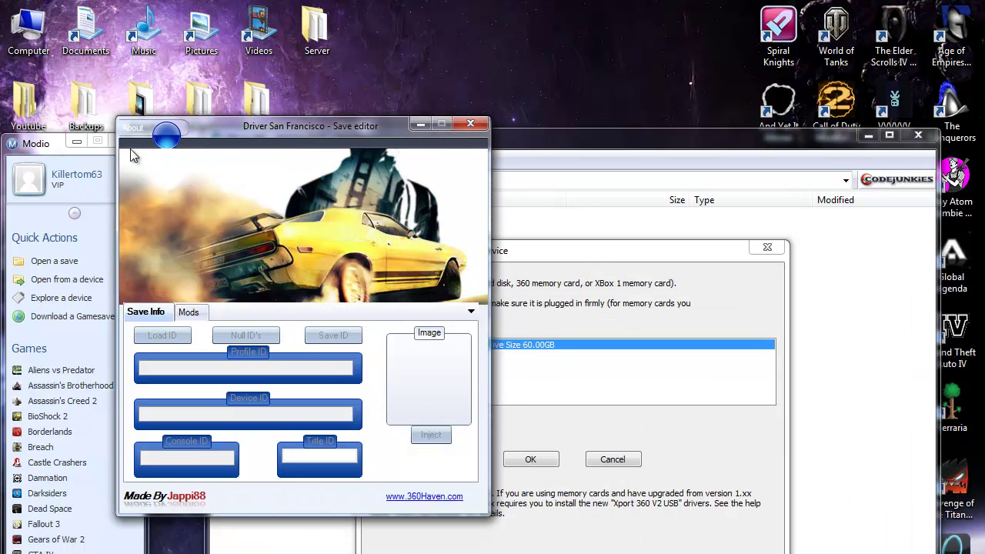
pyautogui.click(76, 143)
pyautogui.click(421, 125)
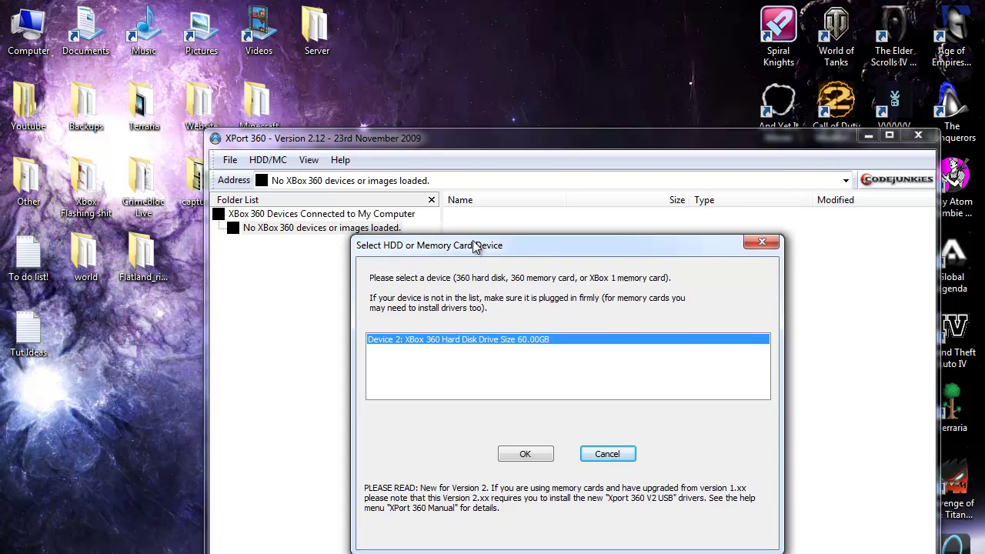
# Step: Confirm Device 2, the 60.00GB Xbox 360 Hard Disk Drive, in the Select HDD dialog
pyautogui.moveTo(469, 245); pyautogui.dragTo(441, 256)
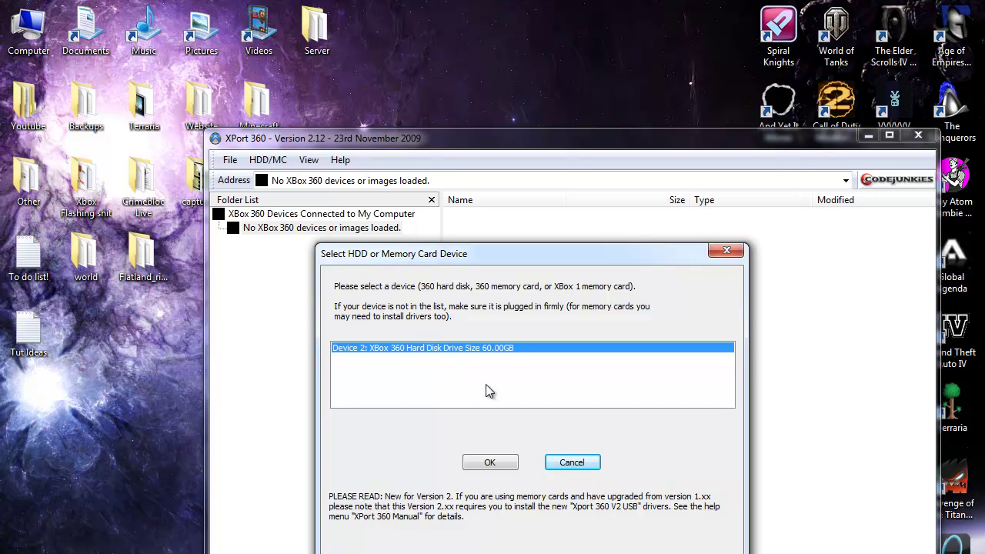
pyautogui.click(489, 464)
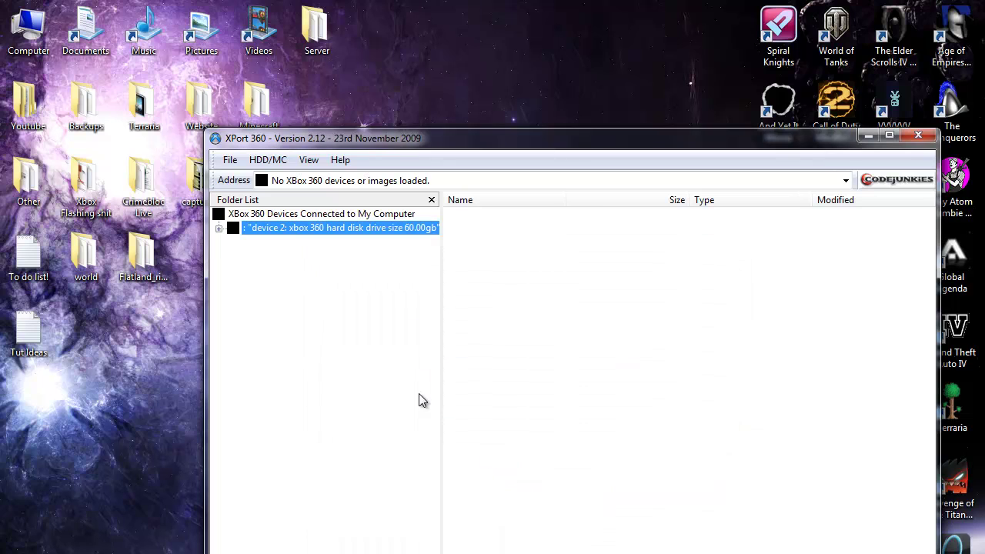
pyautogui.click(220, 228)
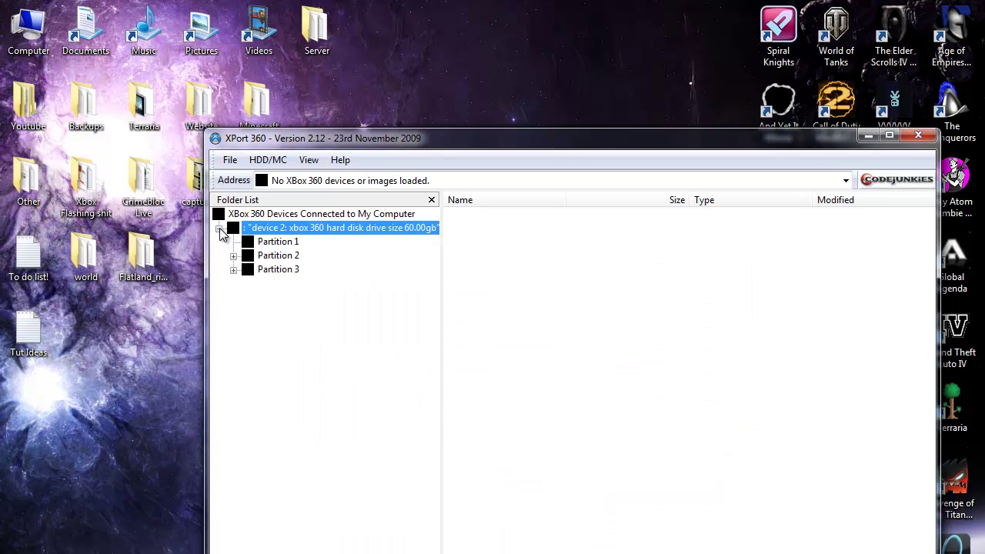
pyautogui.click(233, 270)
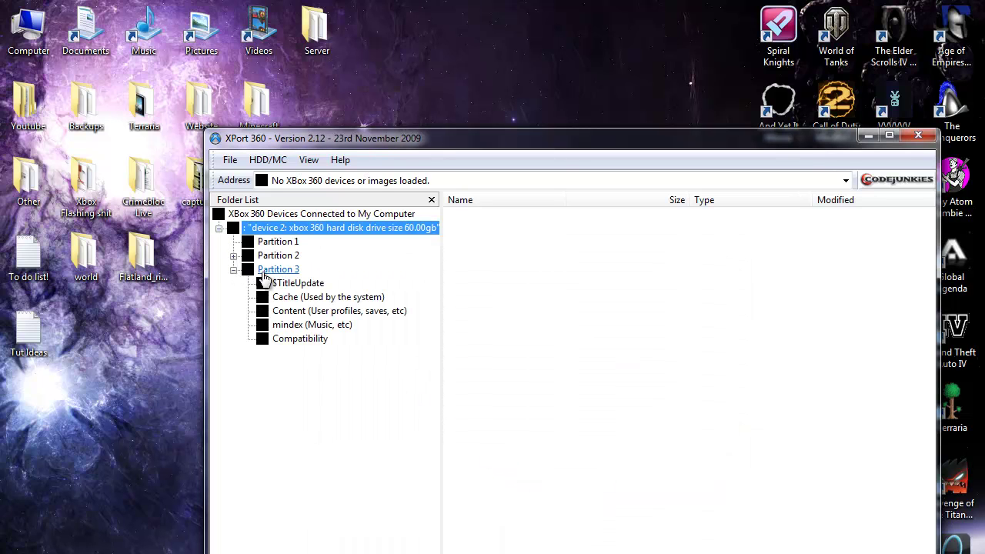
pyautogui.click(299, 314)
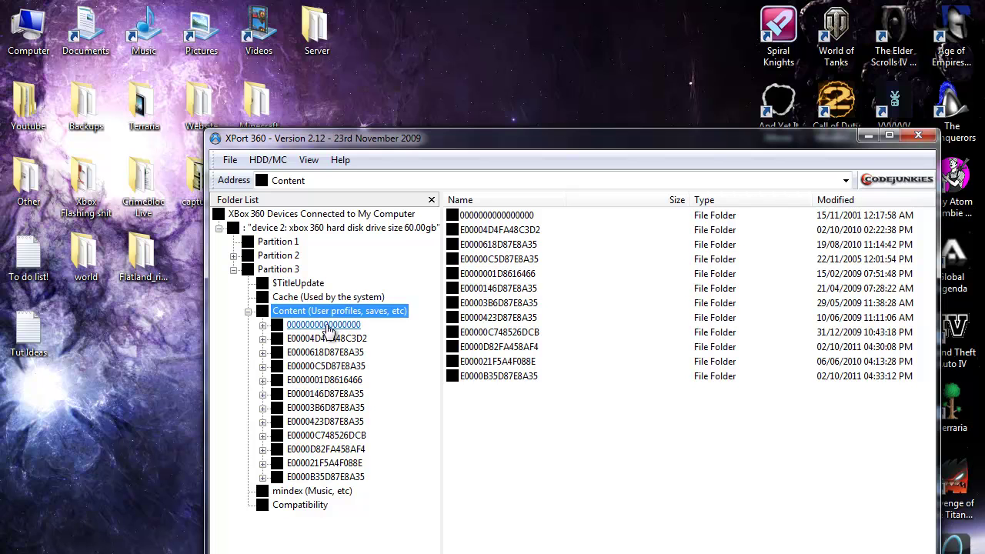
pyautogui.click(262, 329)
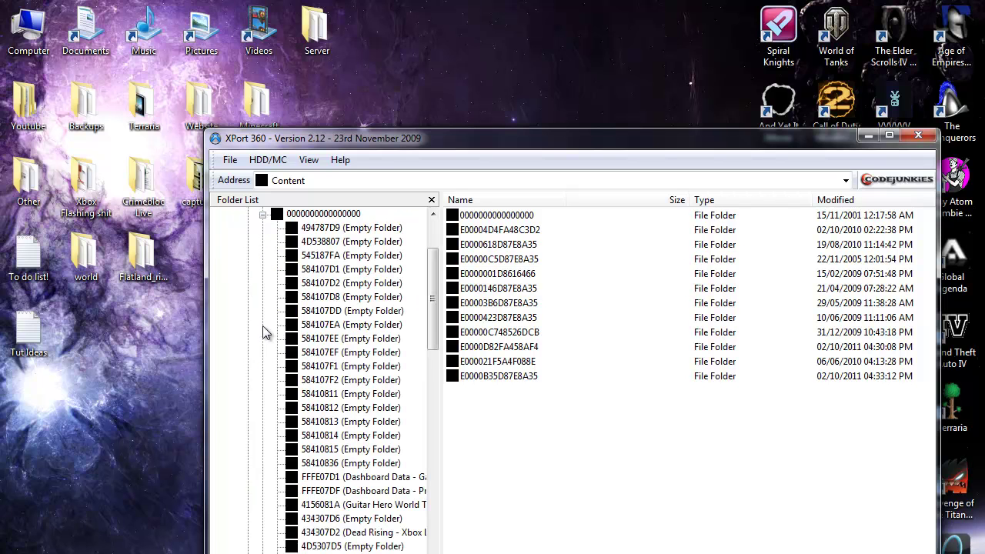
pyautogui.scroll(-2, 263, 257)
pyautogui.click(262, 256)
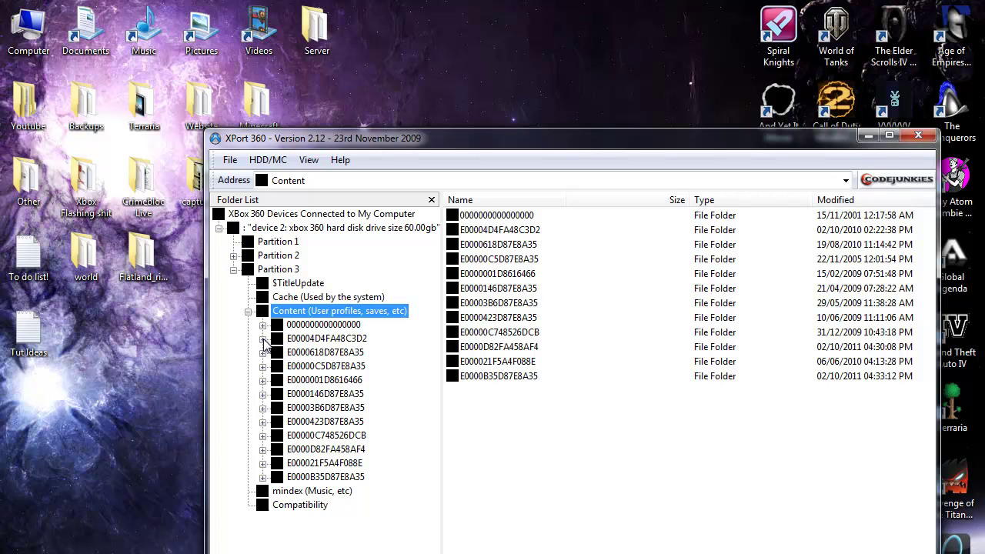
# Step: Browse into profile E00004D4FA48C3D2 > 5553087E > 00000001 to reach the autosave
pyautogui.click(263, 338)
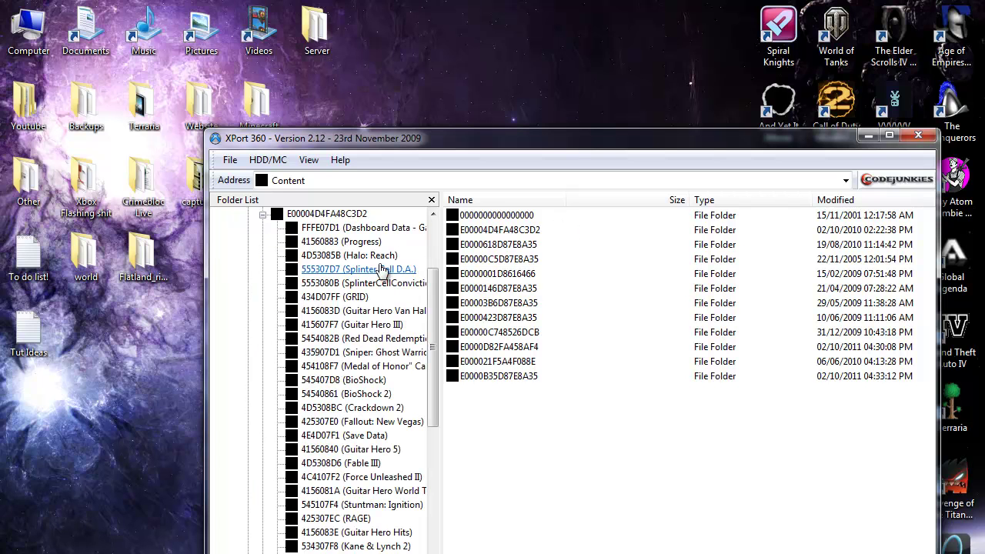
pyautogui.scroll(-10, 341, 347)
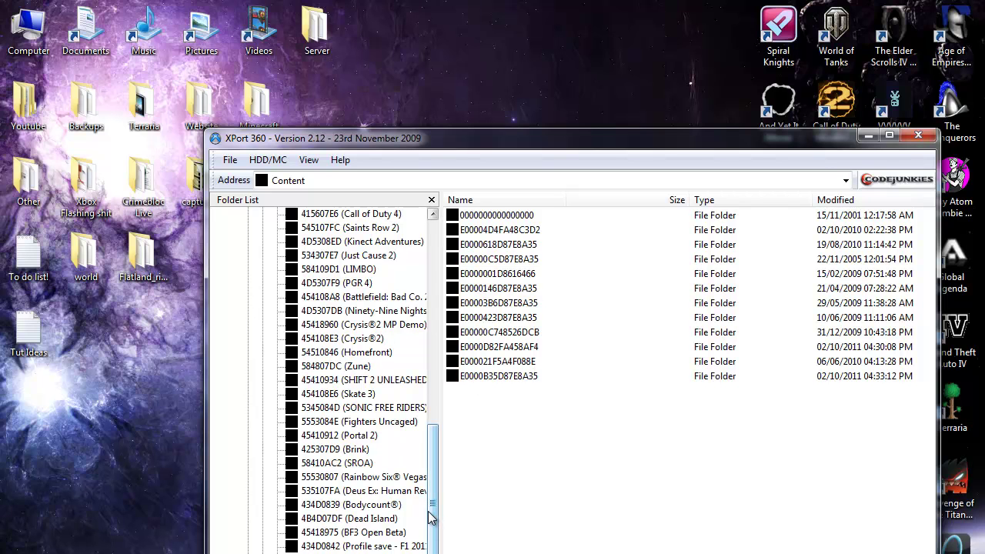
pyautogui.moveTo(432, 504); pyautogui.dragTo(433, 482)
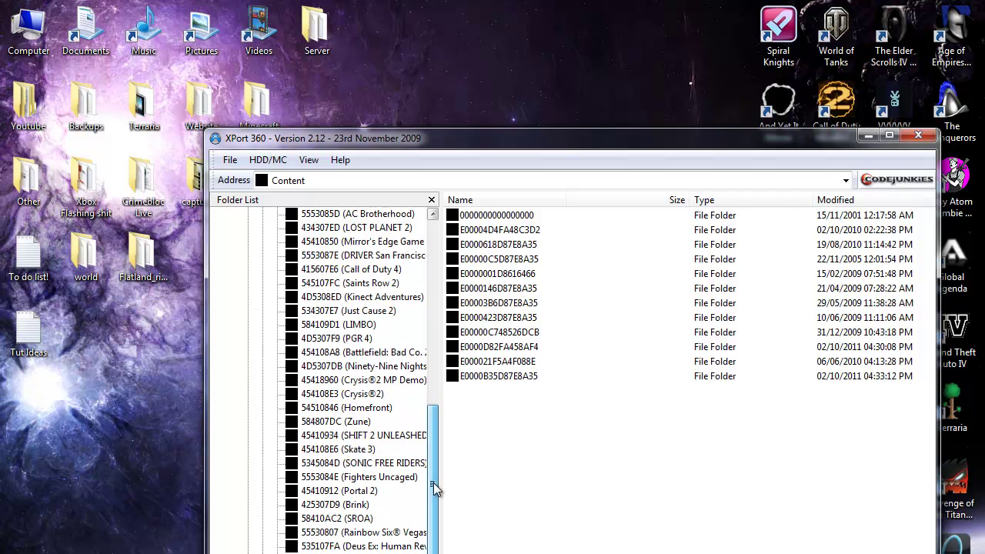
pyautogui.click(356, 262)
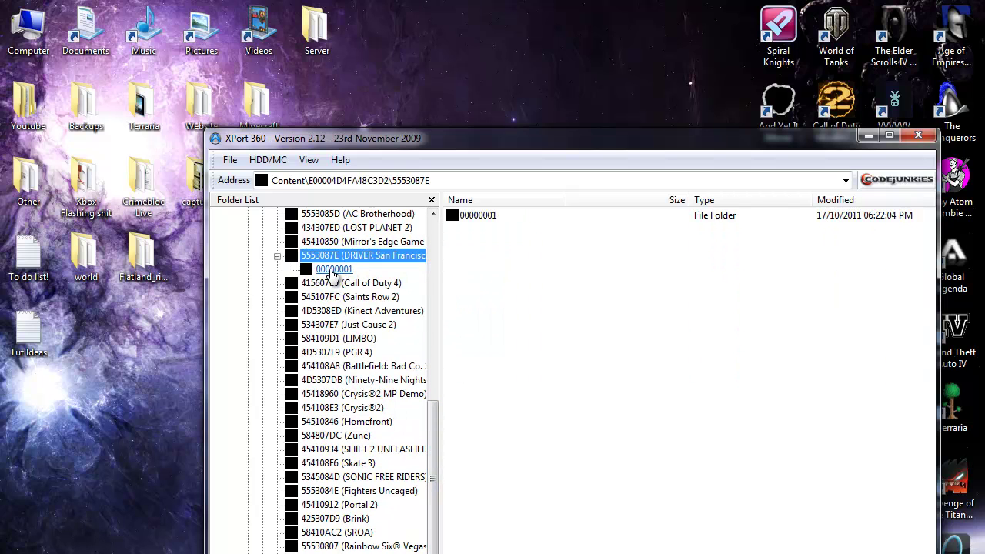
pyautogui.click(331, 271)
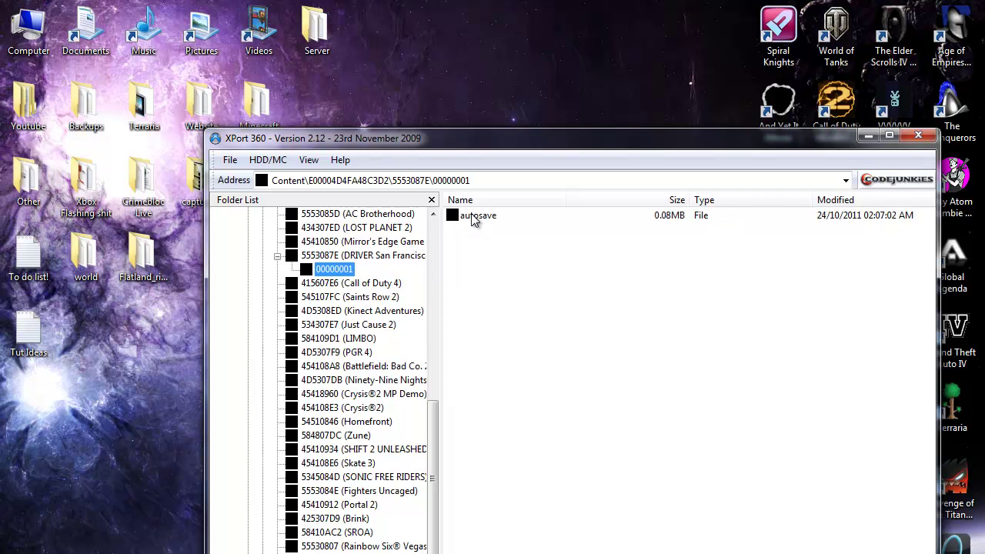
# Step: Copy the autosave file onto the desktop and minimize XPort 360
pyautogui.moveTo(474, 219); pyautogui.dragTo(156, 431)
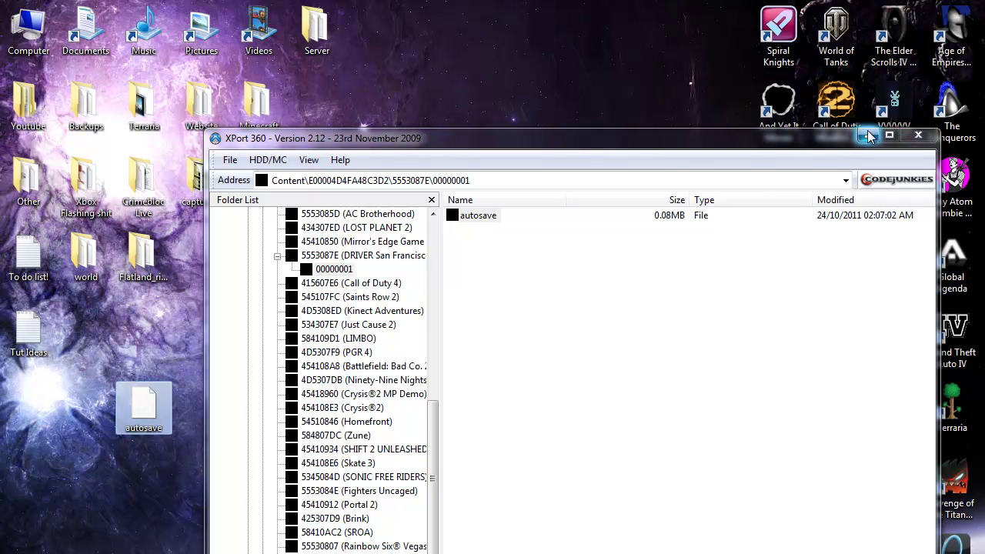
pyautogui.click(868, 136)
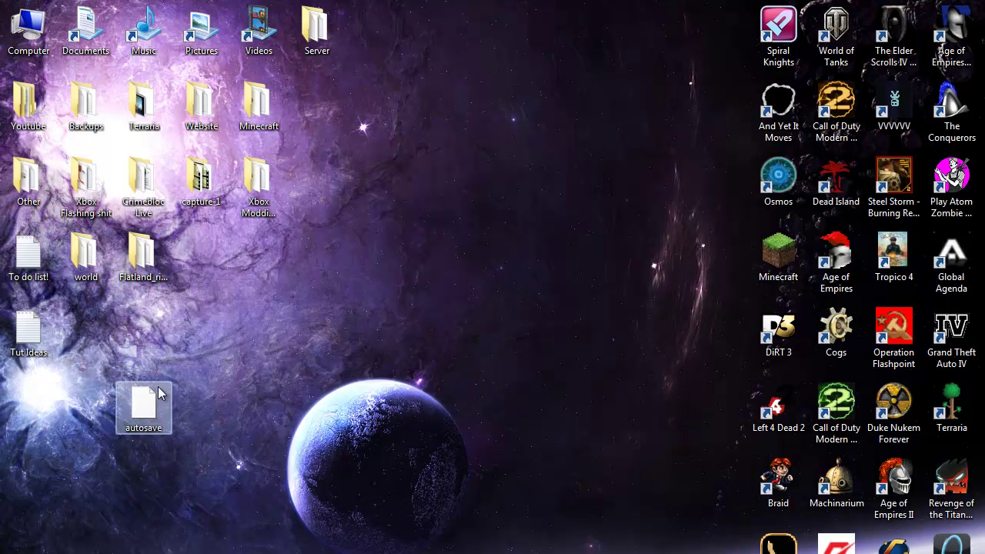
pyautogui.moveTo(155, 402); pyautogui.dragTo(506, 317)
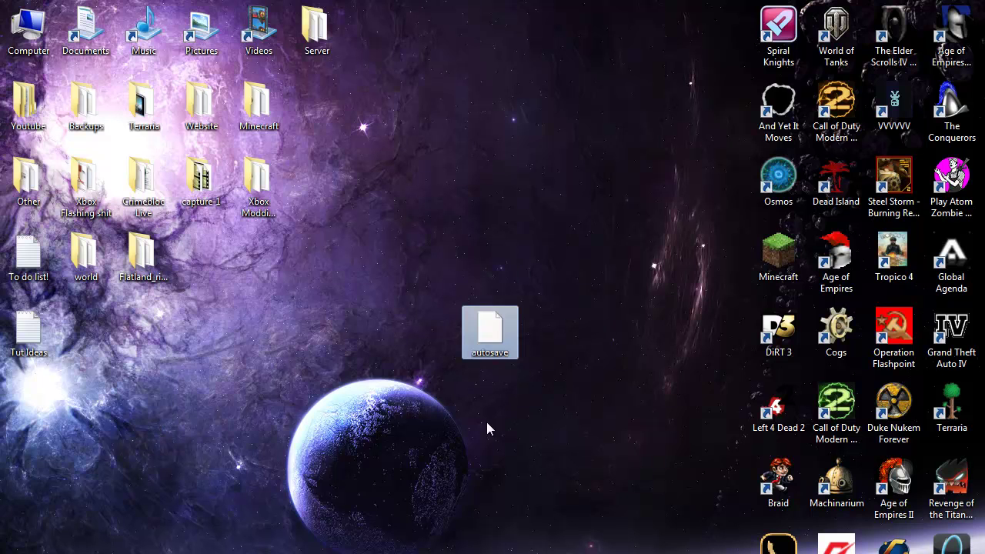
# Step: Duplicate the autosave on the desktop and move the copy into the Backups folder
pyautogui.moveTo(480, 336); pyautogui.dragTo(365, 411)
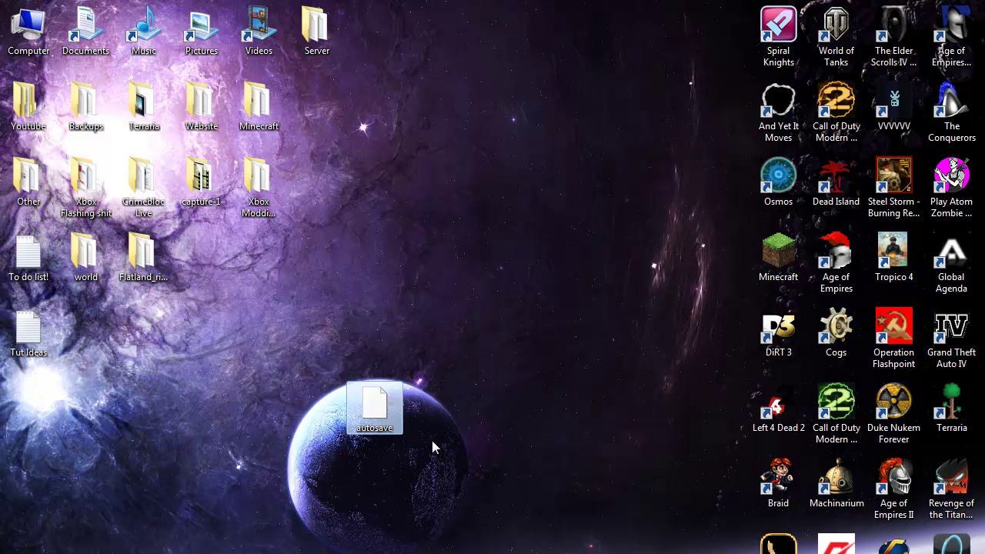
pyautogui.rightClick(382, 419)
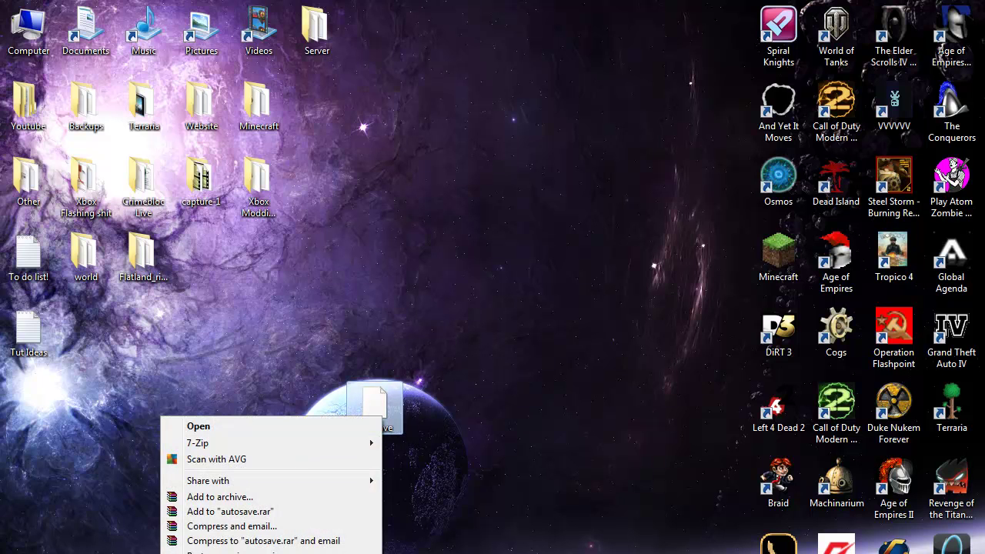
pyautogui.press('Escape')
pyautogui.rightClick(405, 331)
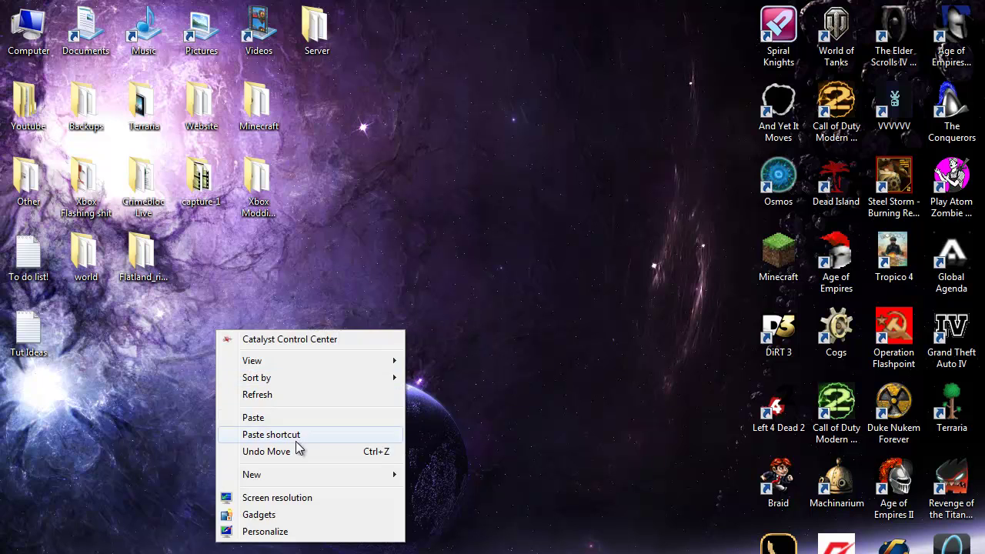
pyautogui.click(293, 418)
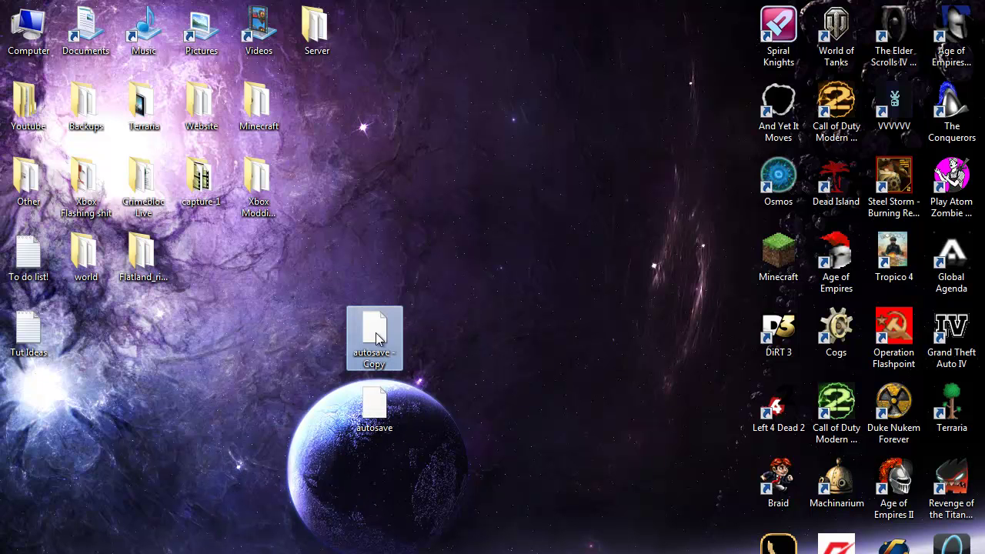
pyautogui.moveTo(374, 331); pyautogui.dragTo(91, 110)
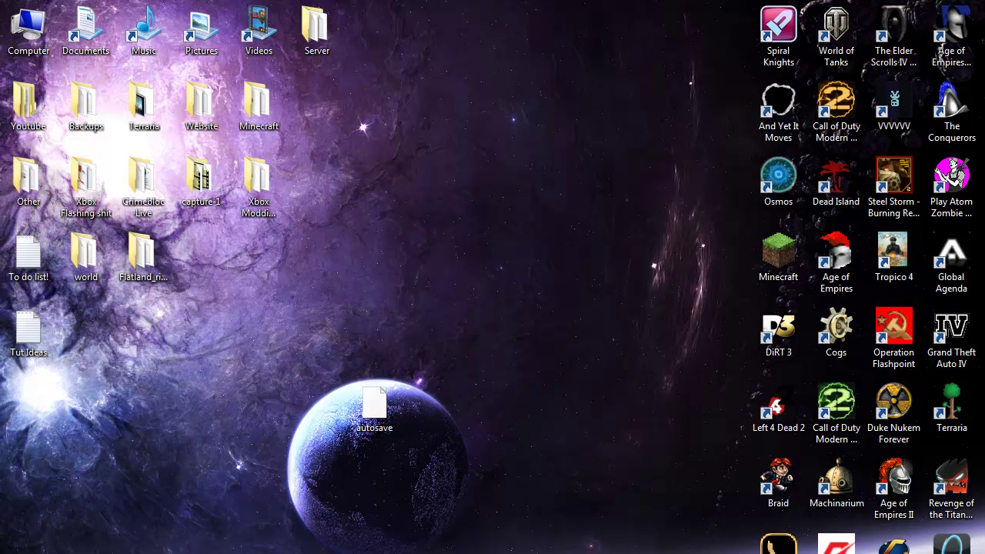
# Step: Load the autosave into the save editor and view its Mods, showing money 994943517
pyautogui.moveTo(375, 422); pyautogui.dragTo(86, 422)
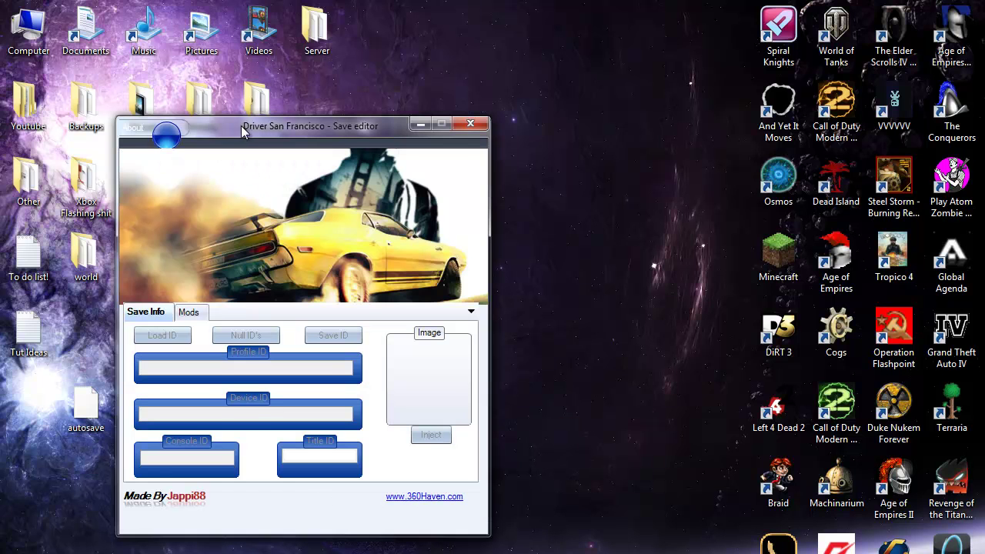
pyautogui.moveTo(243, 129); pyautogui.dragTo(456, 129)
pyautogui.moveTo(85, 404); pyautogui.dragTo(490, 368)
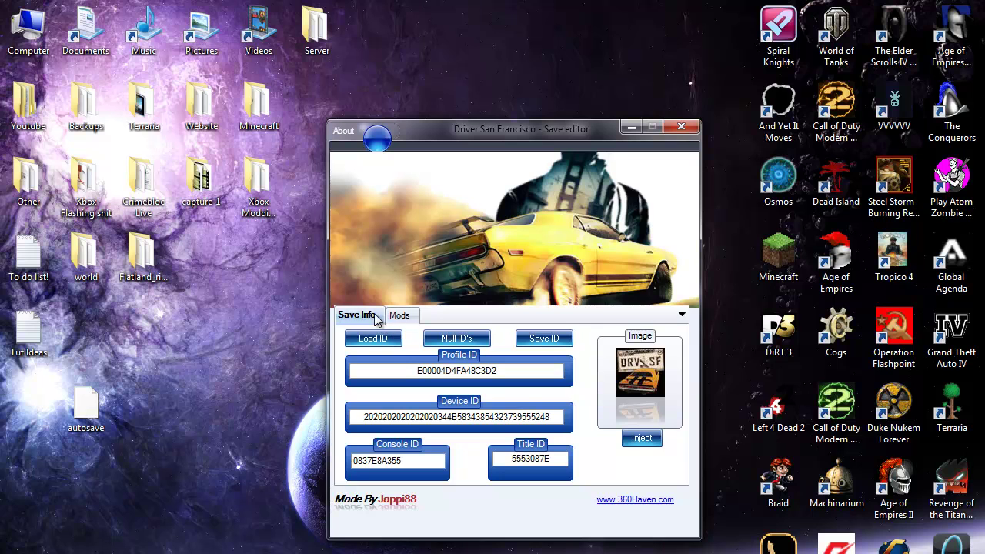
pyautogui.click(399, 315)
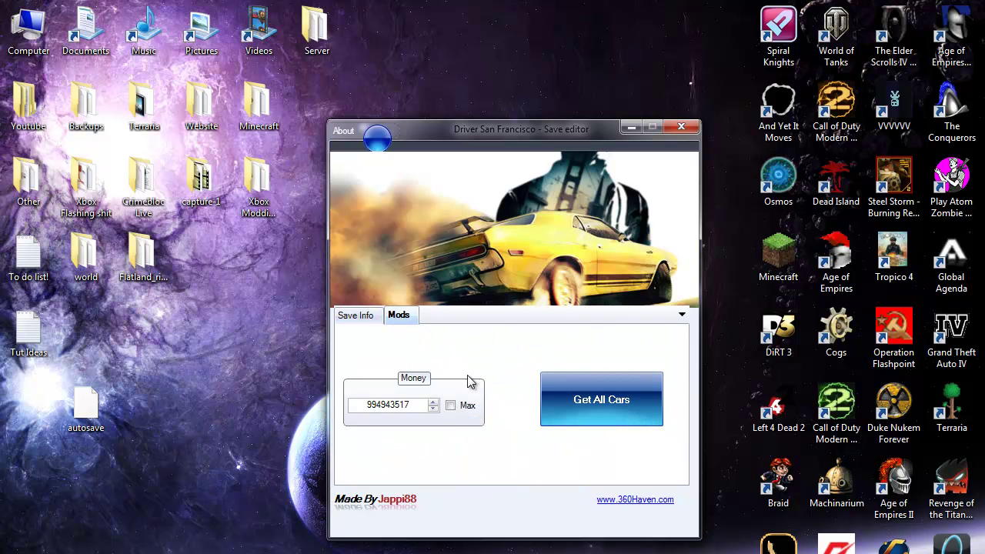
# Step: Max the money to 999999999, save over the autosave confirming overwrite, and close the editor
pyautogui.click(451, 406)
pyautogui.click(379, 140)
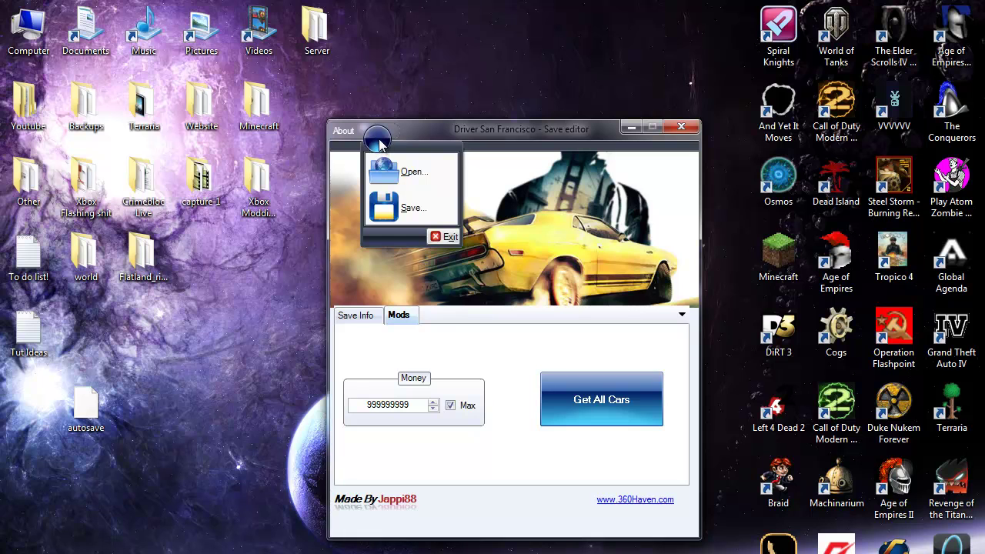
pyautogui.click(412, 207)
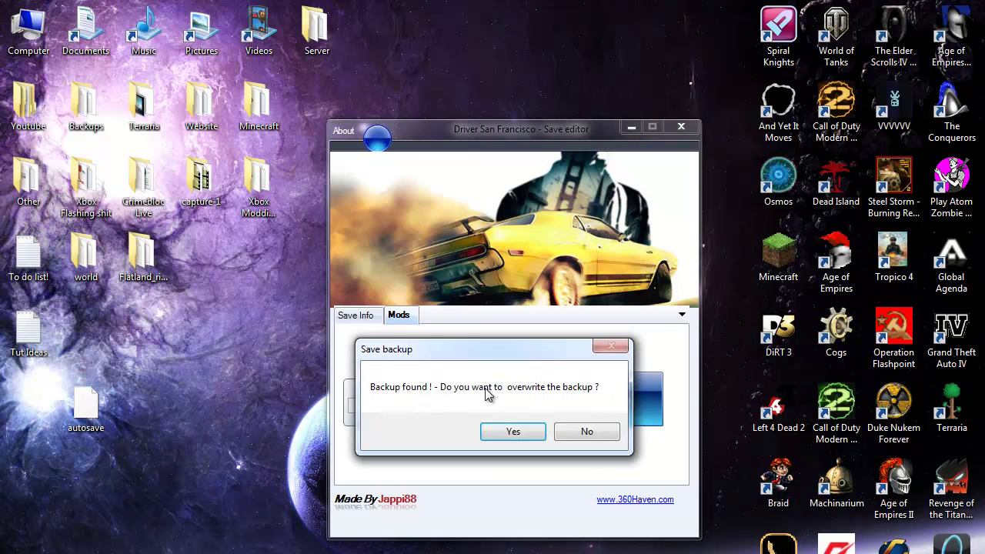
pyautogui.click(521, 433)
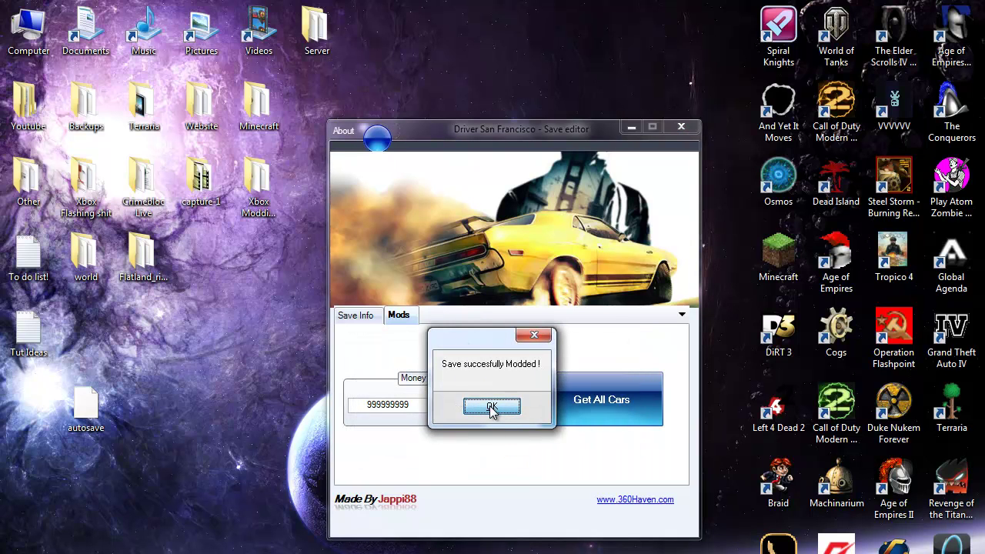
pyautogui.click(491, 408)
pyautogui.click(491, 404)
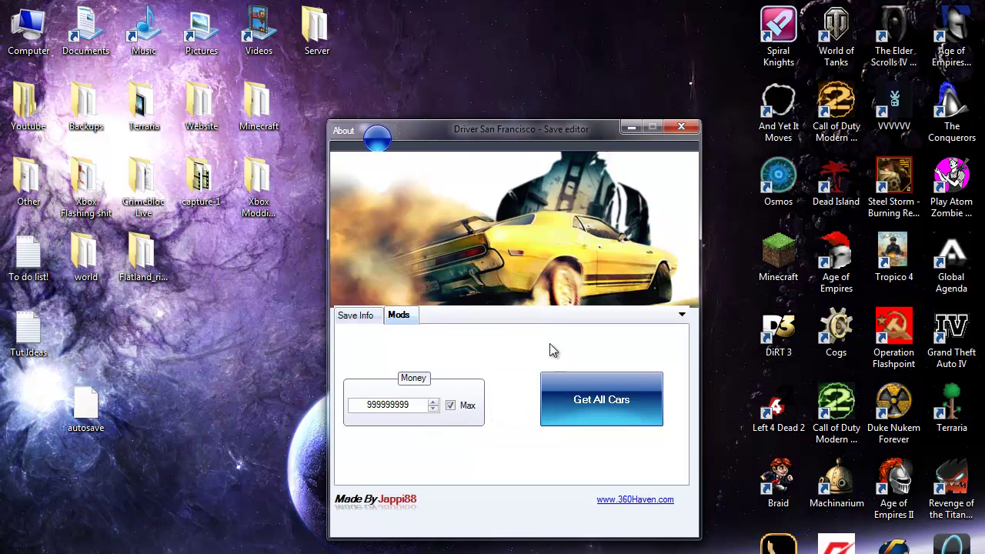
pyautogui.click(681, 126)
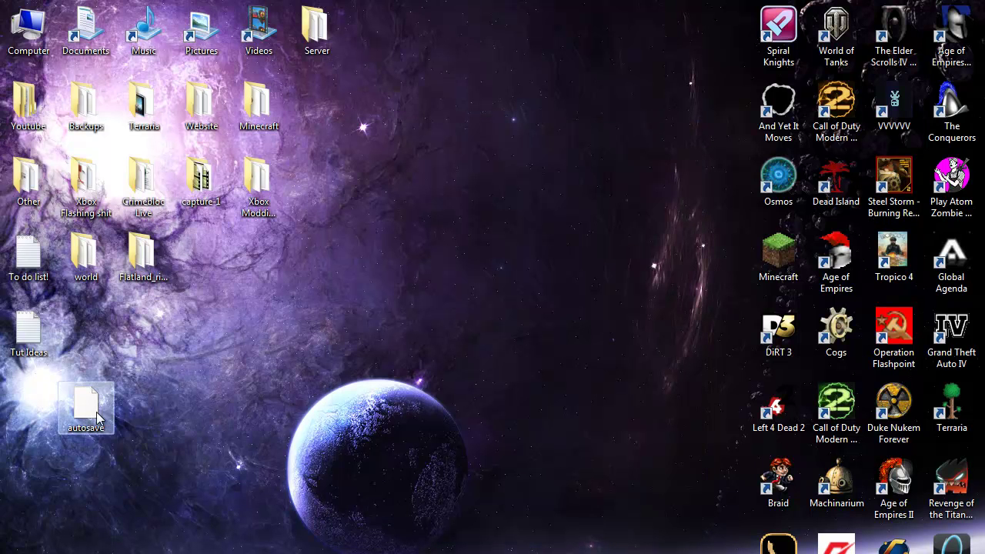
# Step: Open the edited autosave in Modio, rehash and resign it, then close Modio
pyautogui.moveTo(98, 418); pyautogui.dragTo(343, 466)
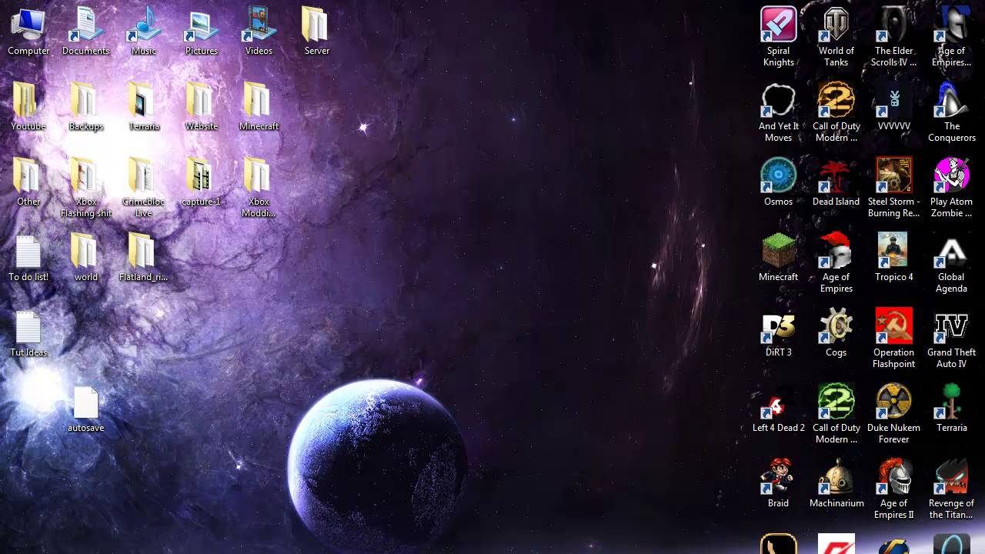
pyautogui.moveTo(458, 546); pyautogui.dragTo(135, 393)
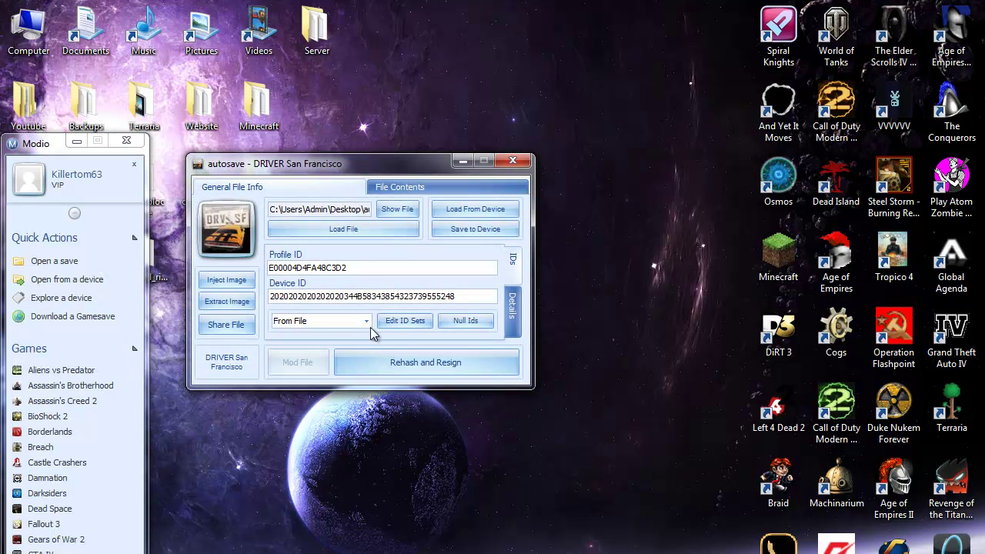
pyautogui.click(406, 365)
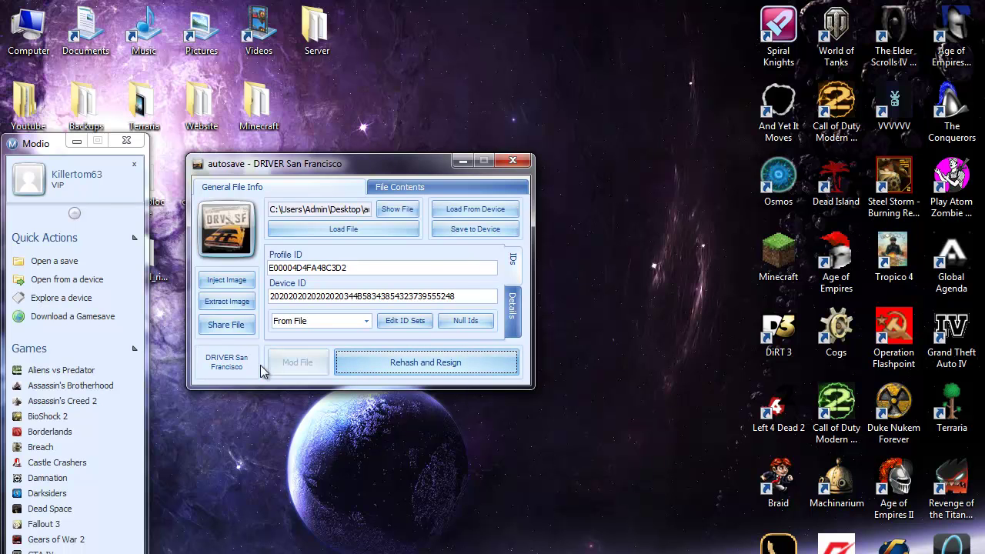
pyautogui.click(521, 161)
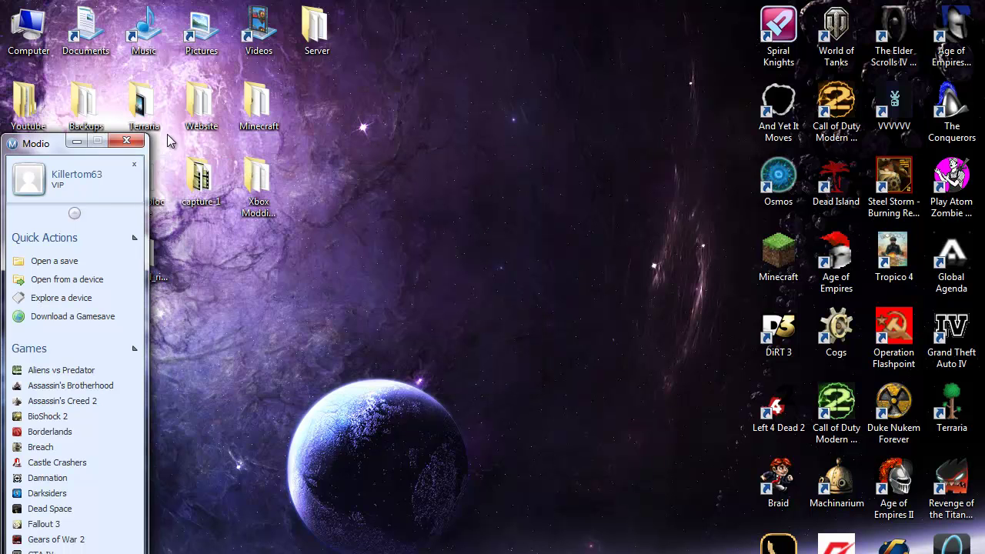
pyautogui.click(126, 140)
# Step: Copy the modded autosave into the Xbox 00000001 folder with Yes To All, then close XPort 360
pyautogui.moveTo(70, 396); pyautogui.dragTo(558, 306)
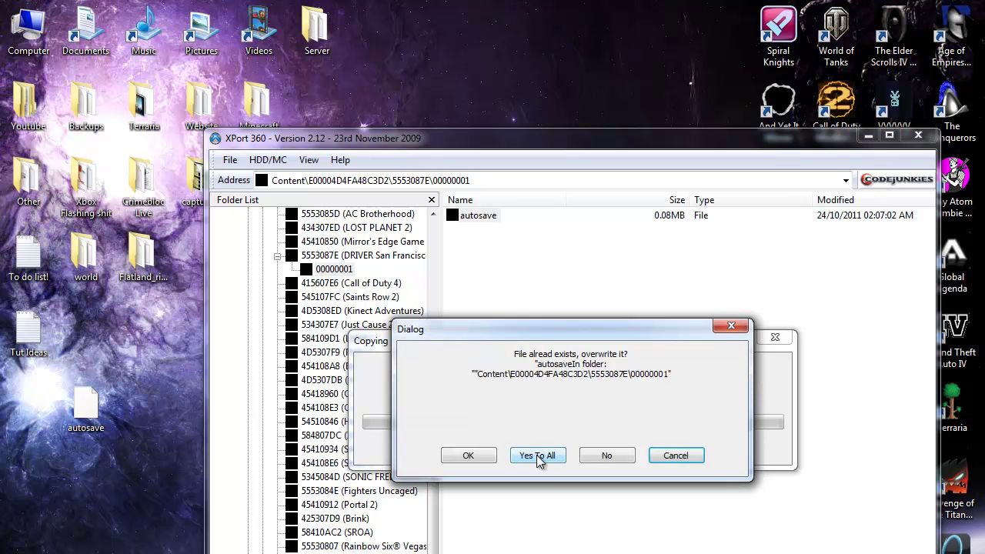
pyautogui.click(537, 455)
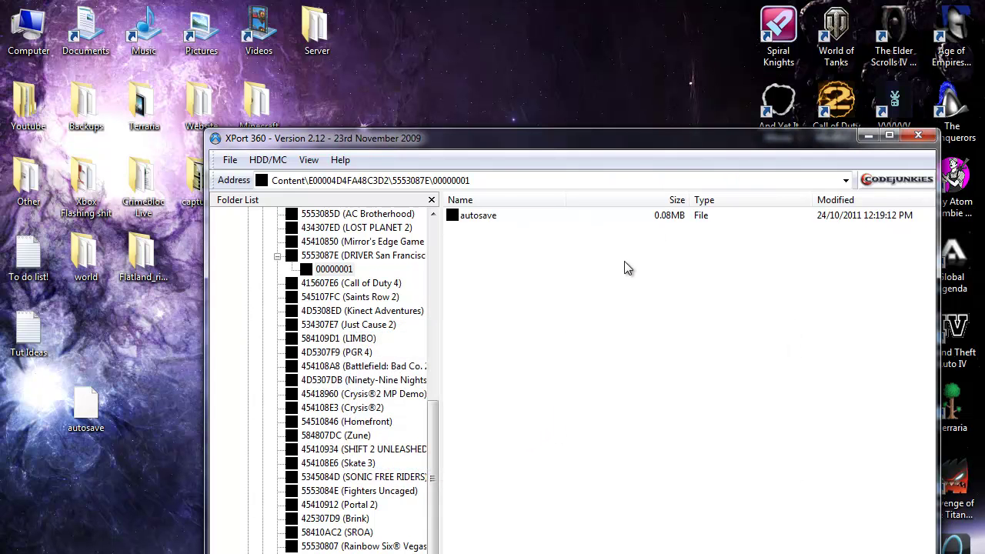
pyautogui.moveTo(513, 144); pyautogui.dragTo(458, 82)
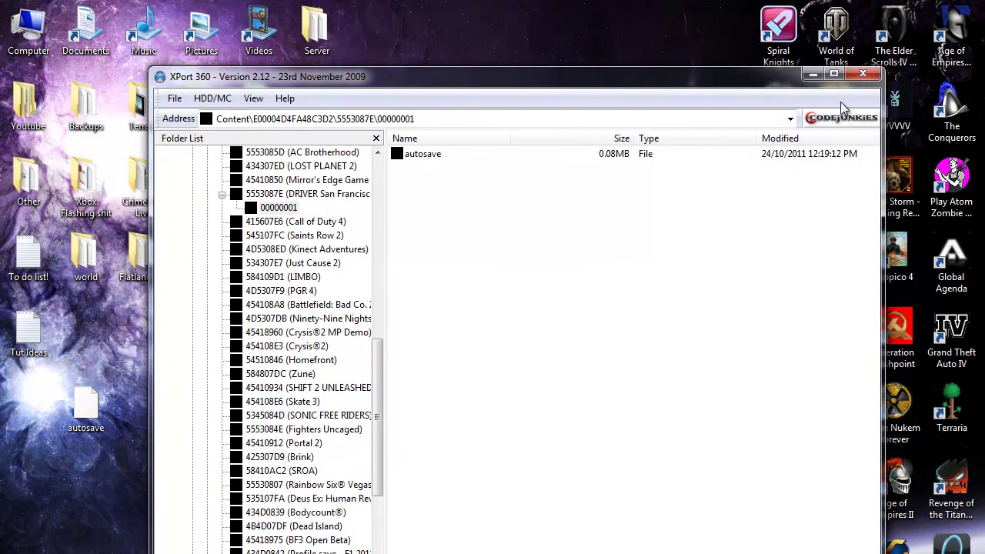
pyautogui.click(859, 80)
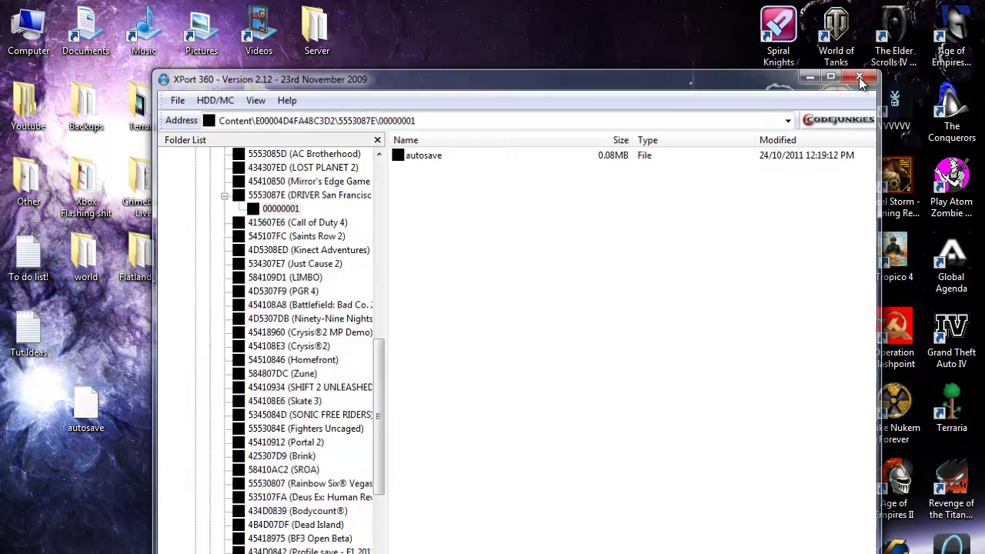
# Step: Remove the leftover Driver San Francisco autosave copy from the Windows desktop
pyautogui.click(86, 408)
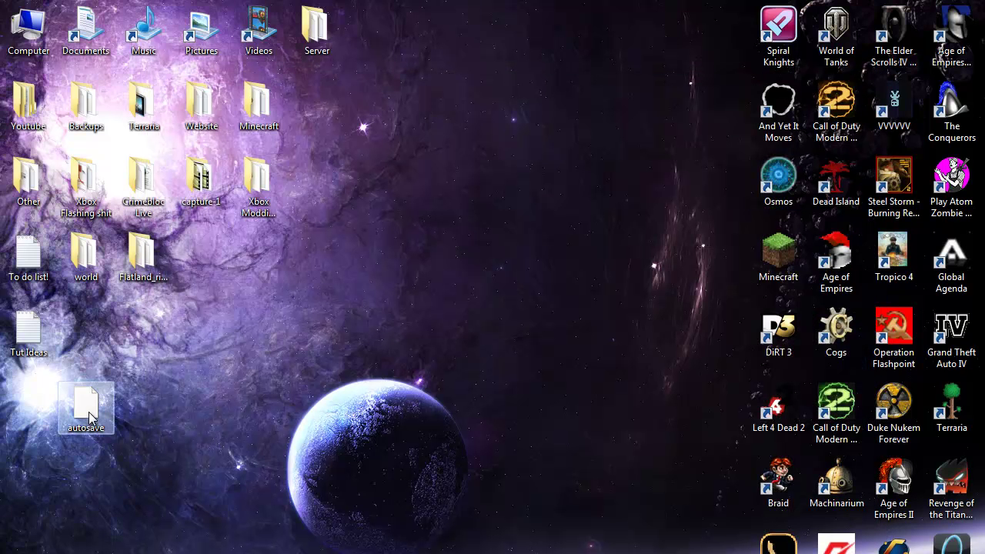
pyautogui.press('Delete')
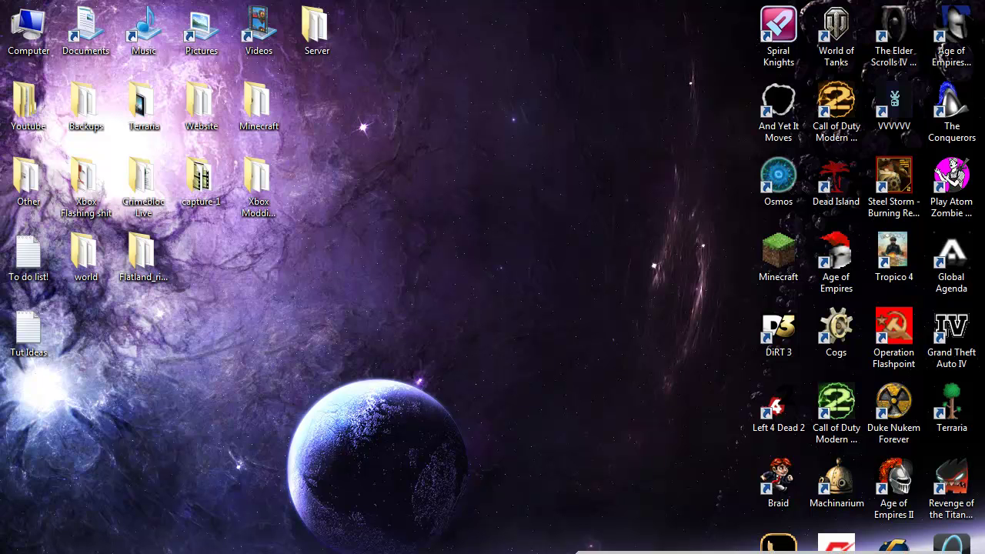
pyautogui.moveTo(587, 385); pyautogui.dragTo(514, 368)
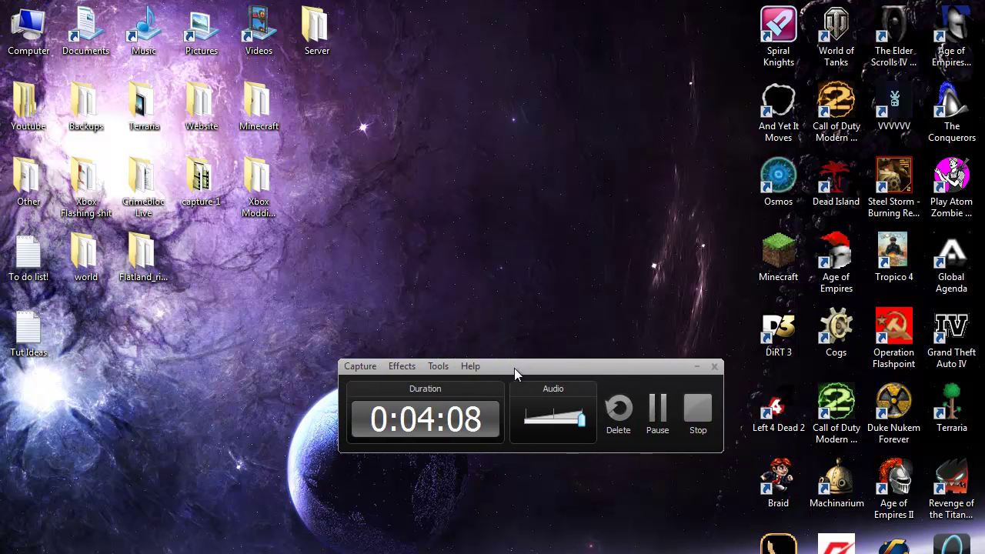